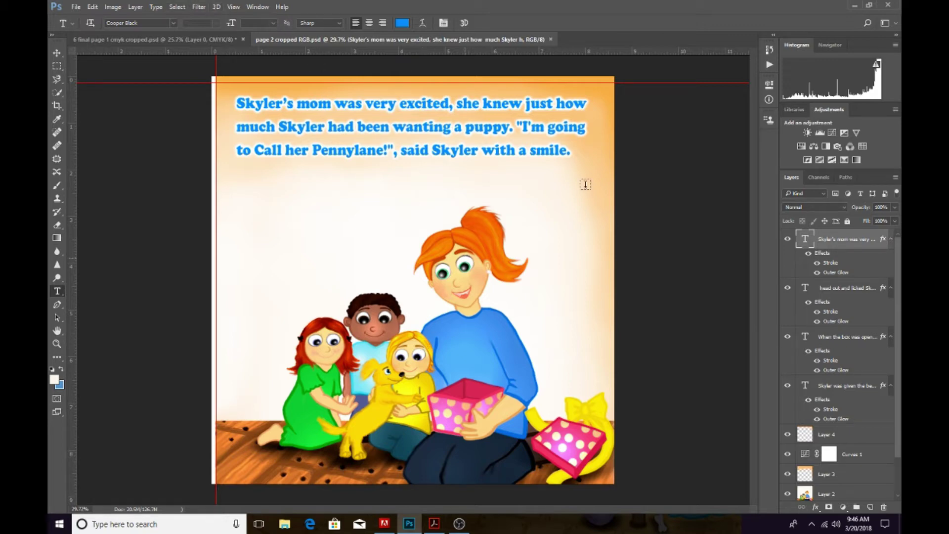
# Switch from the Type tool to the Move tool
pyautogui.click(58, 51)
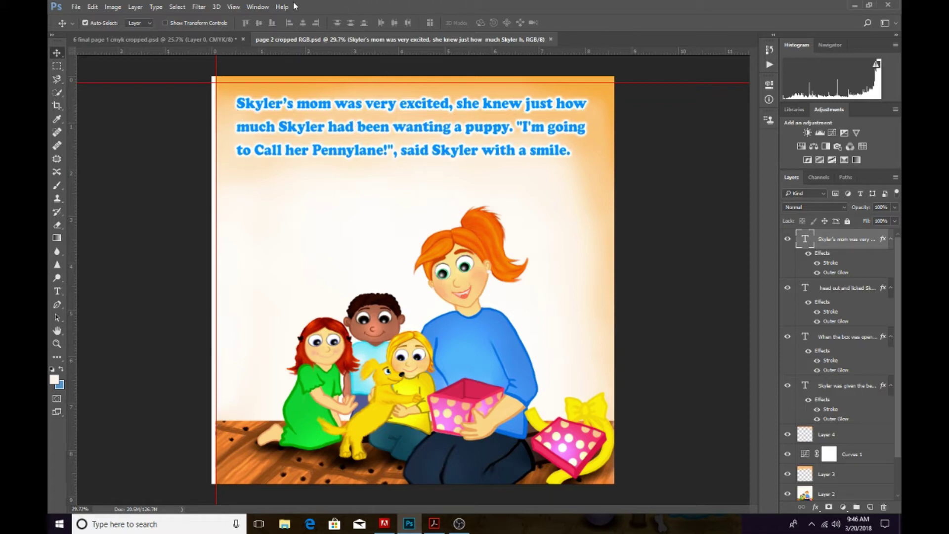
# Turn on View > Gamut Warning, then close the View and Window menus unchanged
pyautogui.click(251, 7)
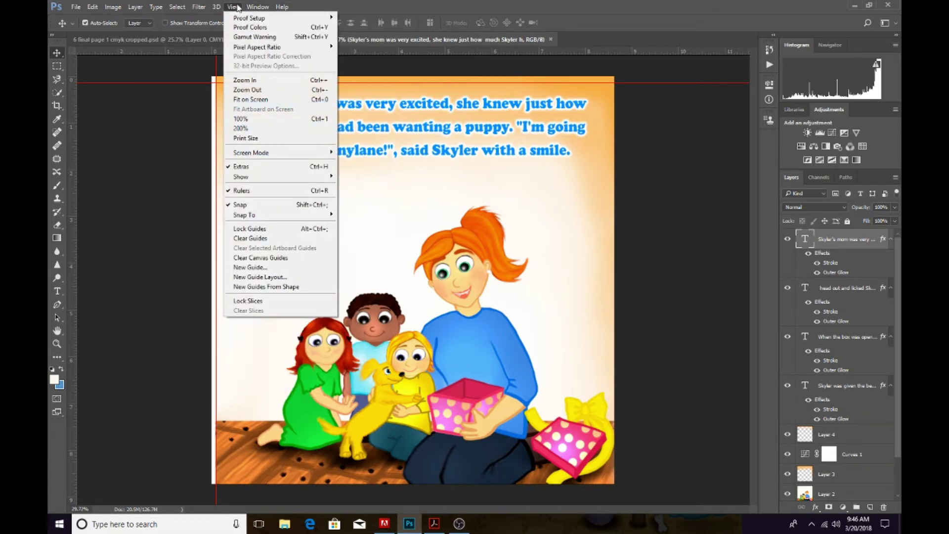
pyautogui.click(256, 37)
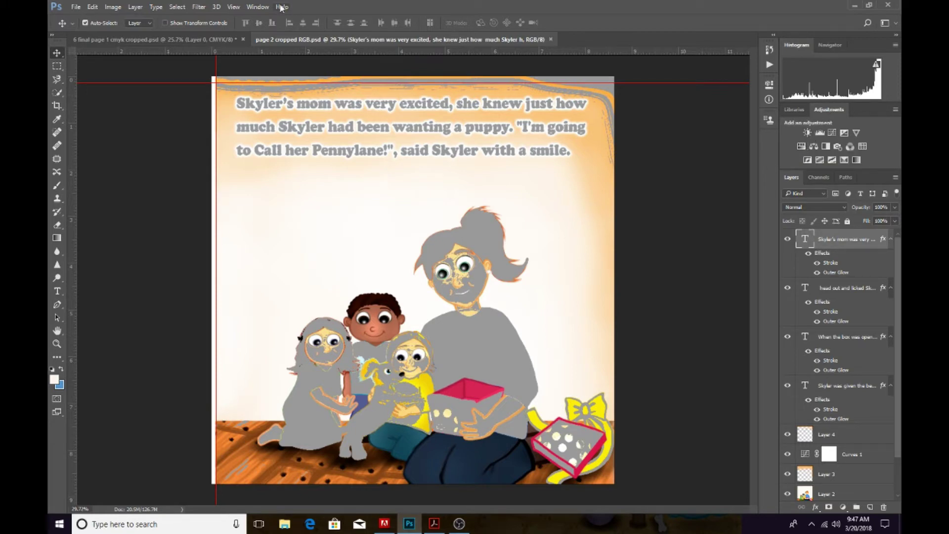
pyautogui.click(233, 7)
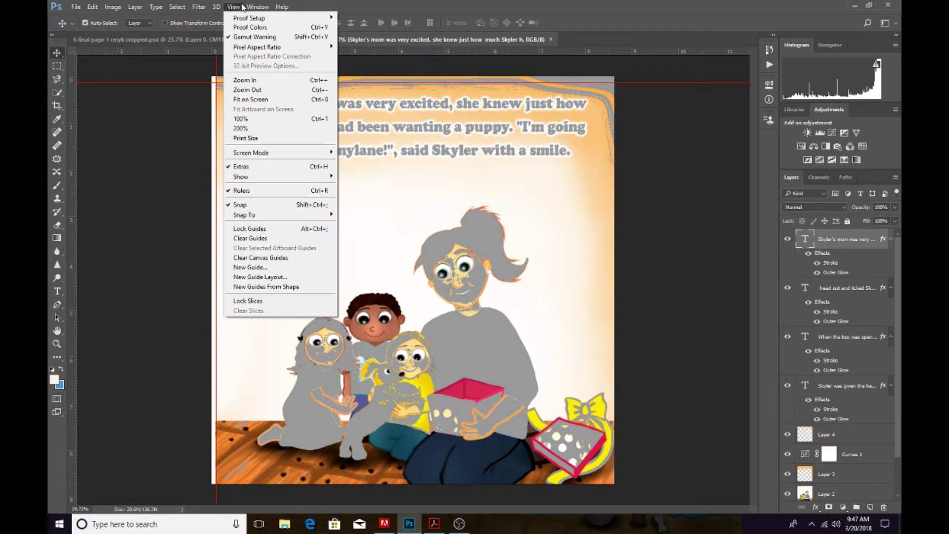
pyautogui.click(255, 5)
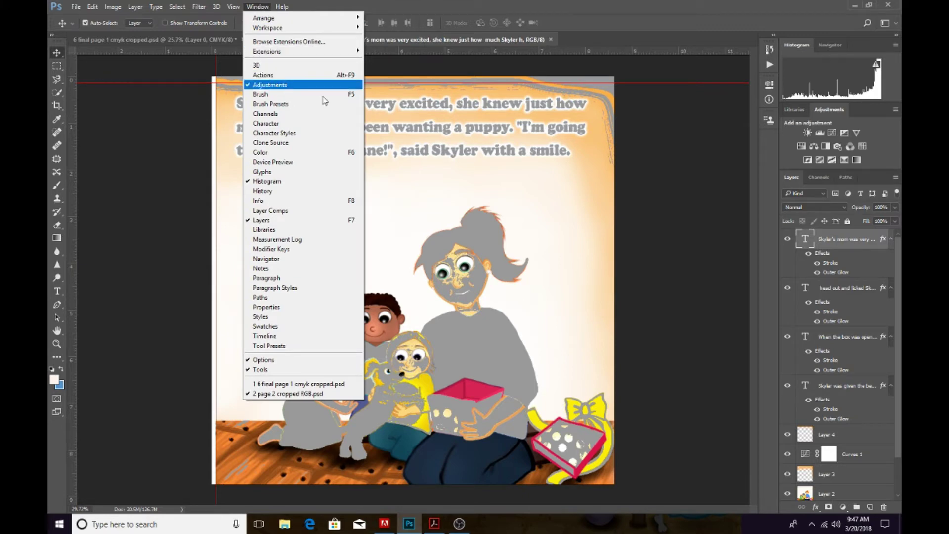
pyautogui.click(708, 194)
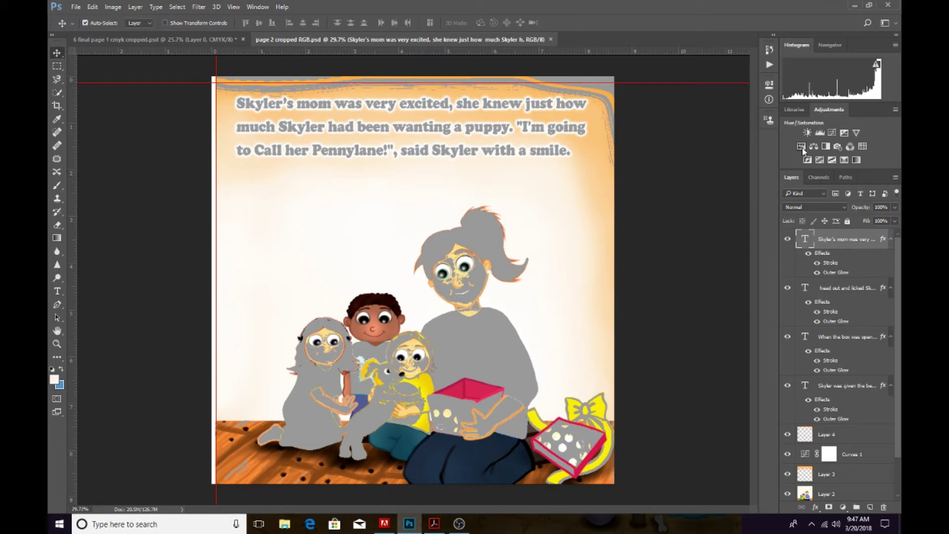
# Add a Hue/Saturation layer with Saturation lowered to about -70
pyautogui.click(801, 147)
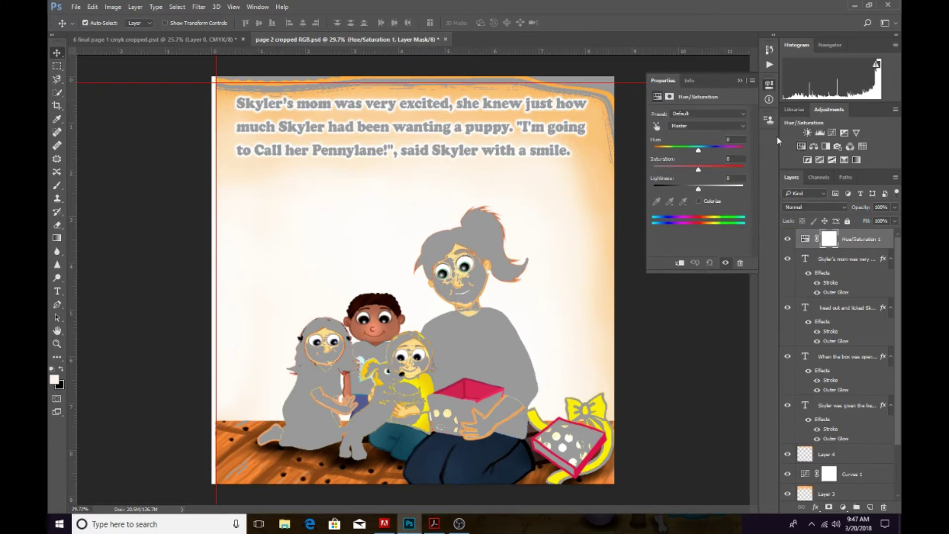
pyautogui.moveTo(697, 172); pyautogui.dragTo(668, 179)
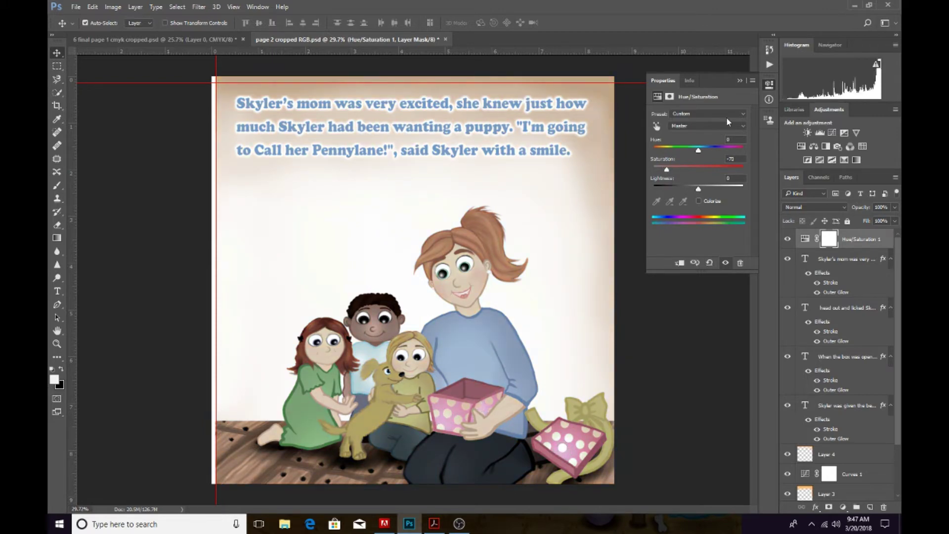
pyautogui.click(740, 80)
# Convert the document to CMYK Color, discarding adjustment layers and accepting the warning
pyautogui.click(111, 7)
pyautogui.moveTo(120, 17)
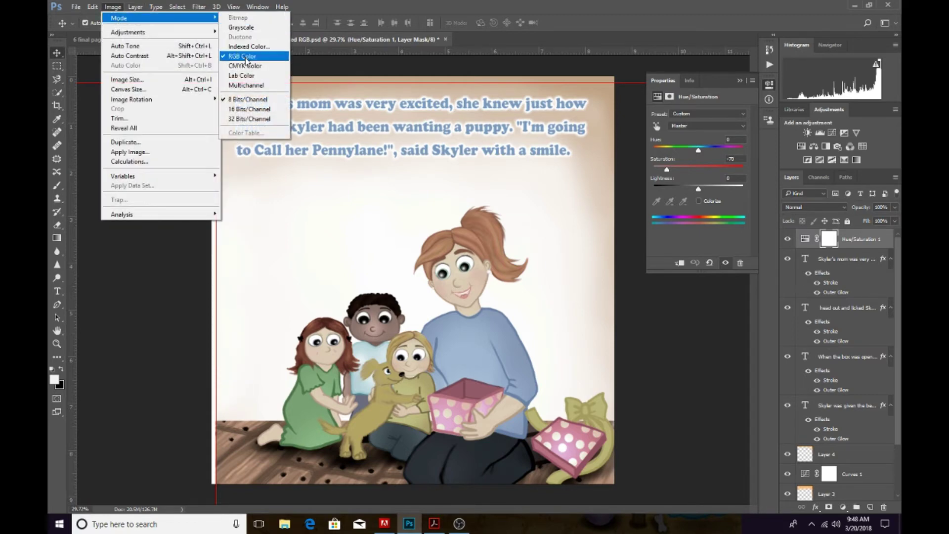
pyautogui.click(244, 65)
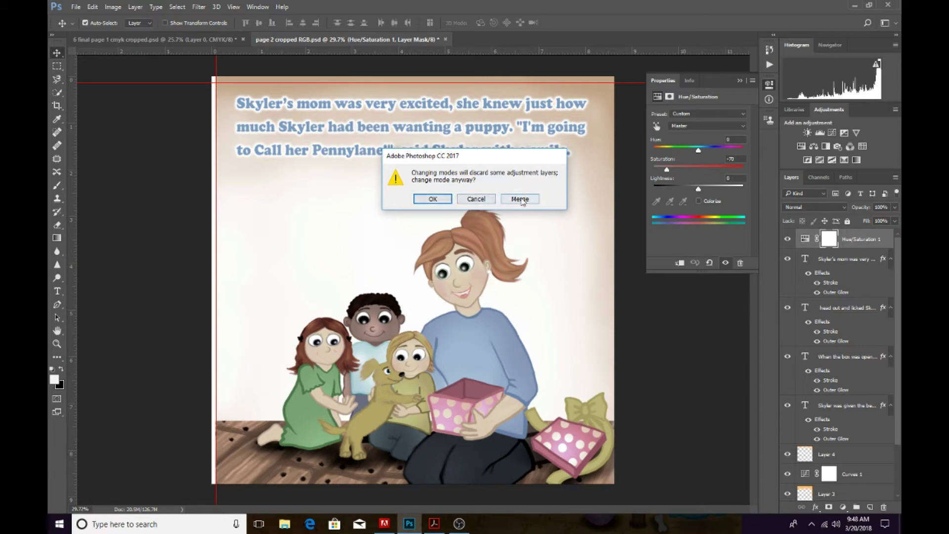
pyautogui.click(431, 200)
pyautogui.click(474, 213)
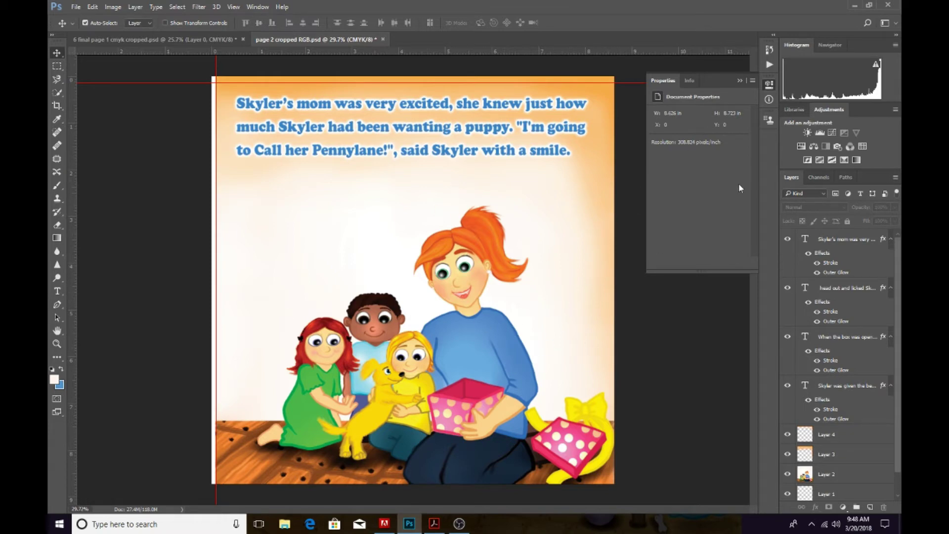
# Add a Hue/Saturation layer, preview a strong boost, then settle Saturation at about +16
pyautogui.click(803, 148)
pyautogui.moveTo(698, 168); pyautogui.dragTo(702, 170)
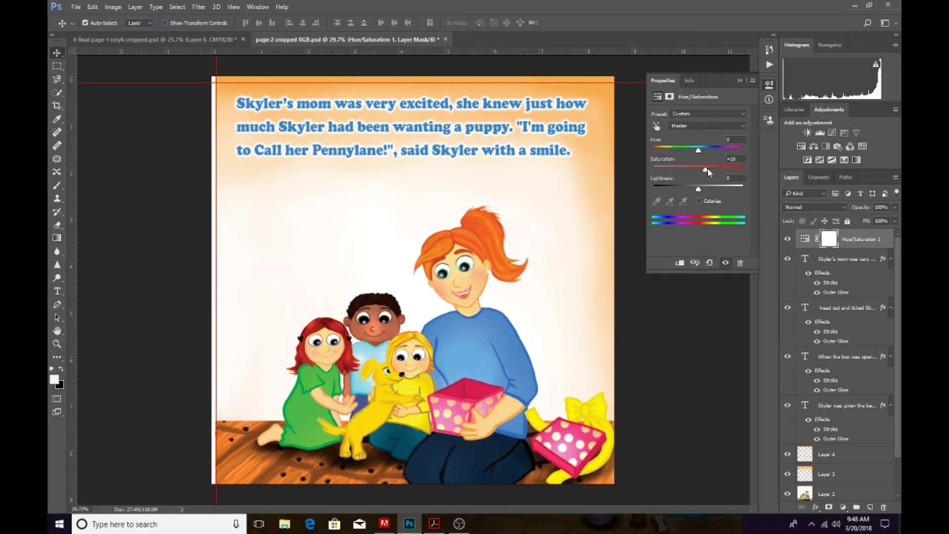
pyautogui.moveTo(713, 170); pyautogui.dragTo(742, 173)
pyautogui.scroll(1, 509, 255)
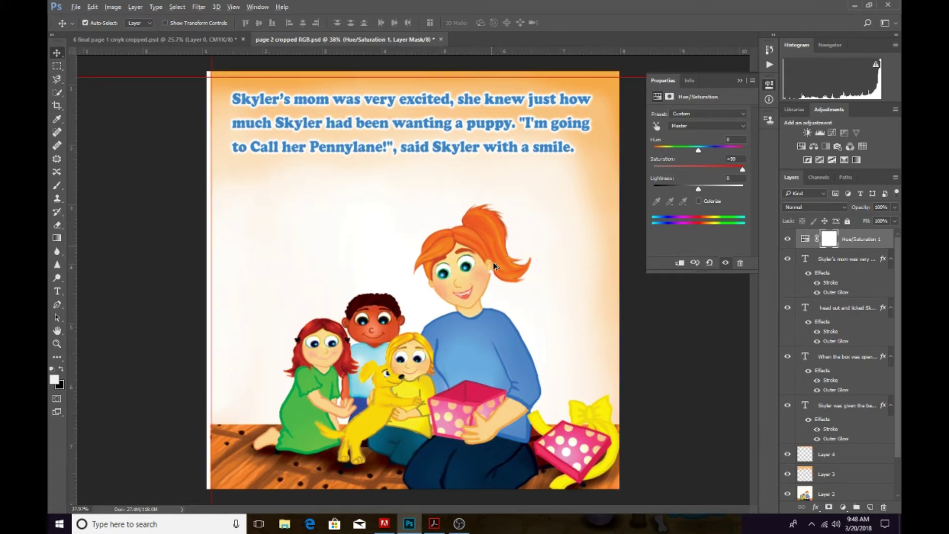
pyautogui.scroll(1, 495, 278)
pyautogui.scroll(1, 489, 275)
pyautogui.scroll(1, 460, 269)
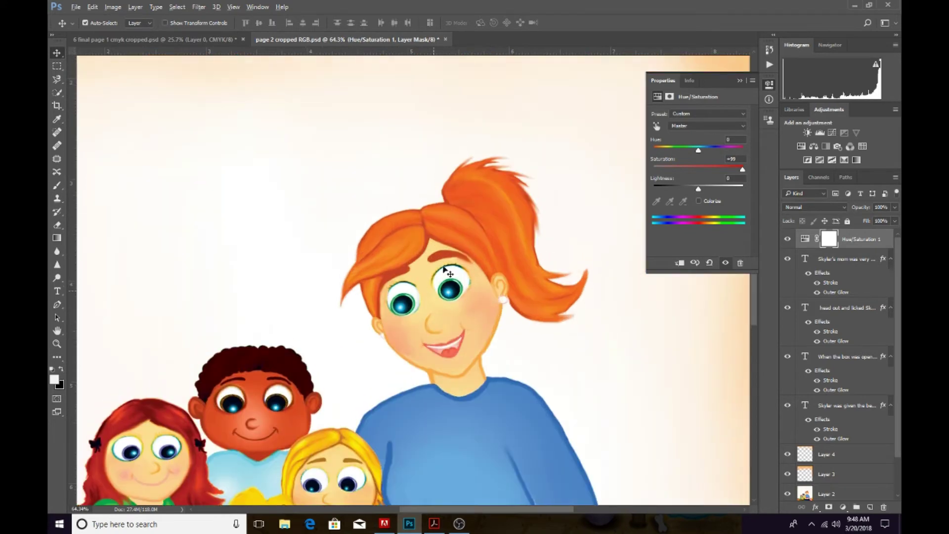
pyautogui.scroll(-1, 487, 301)
pyautogui.scroll(-1, 494, 324)
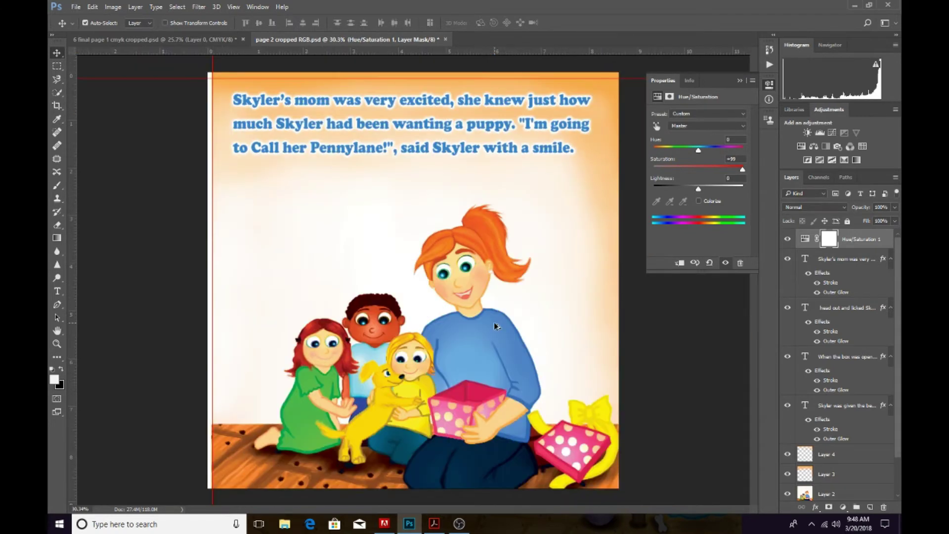
pyautogui.scroll(-1, 494, 322)
pyautogui.moveTo(743, 169); pyautogui.dragTo(708, 172)
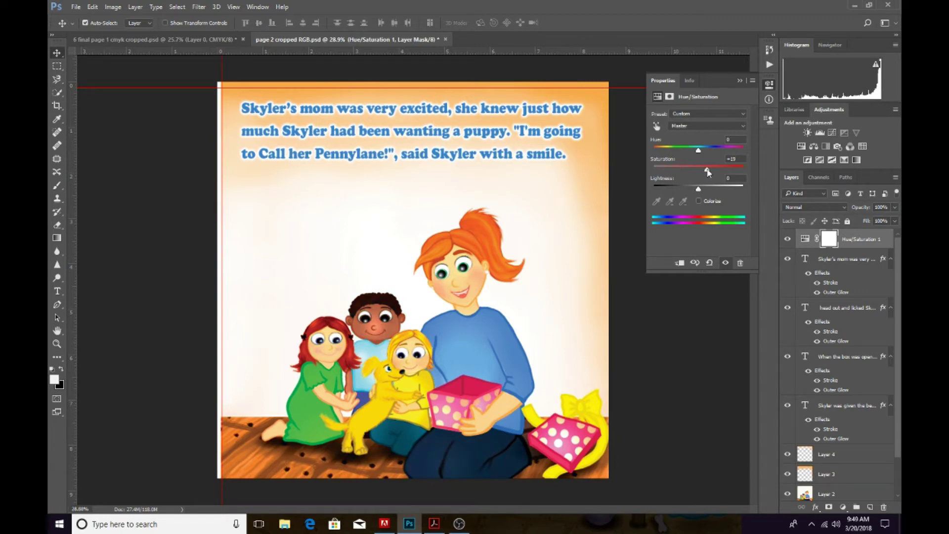
pyautogui.click(739, 79)
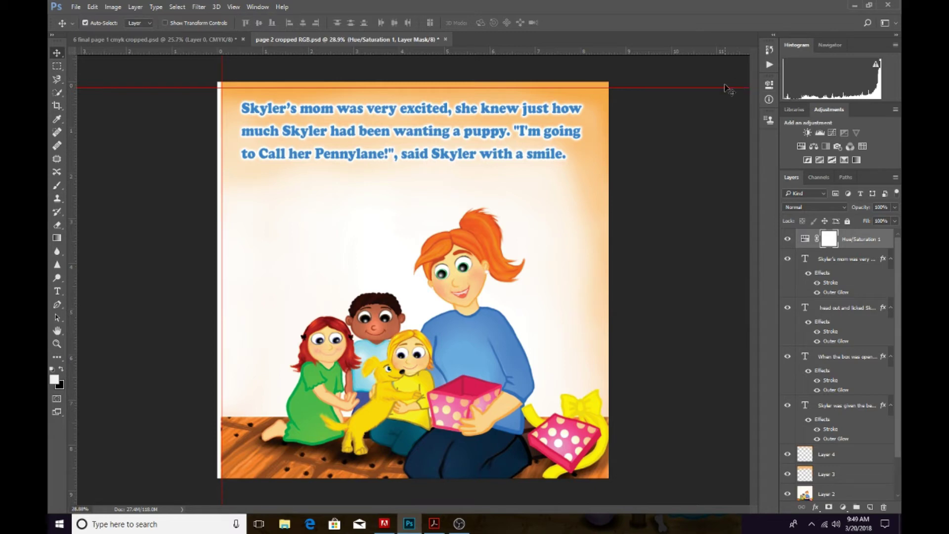
# Select the top story text and set its colour to C 100, M 0, Y 0, K 0
pyautogui.click(58, 291)
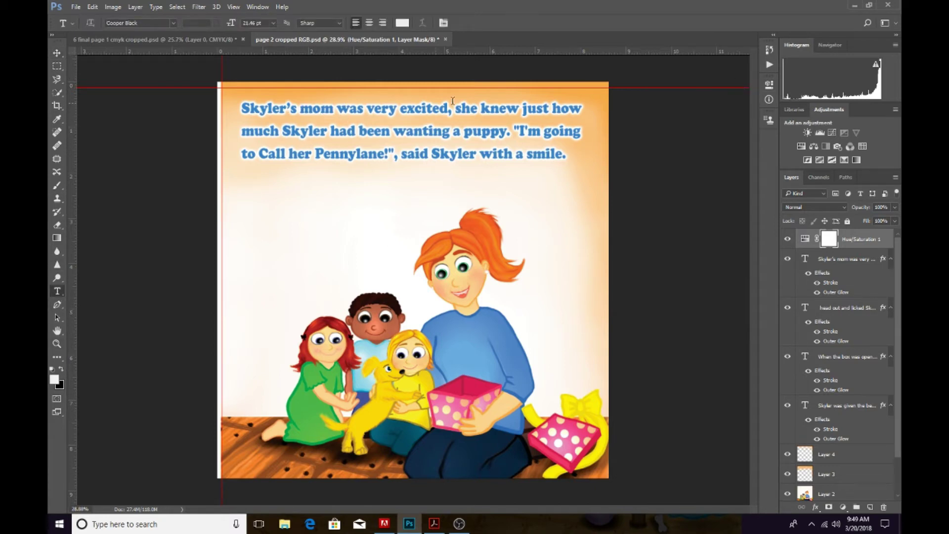
pyautogui.tripleClick(548, 155)
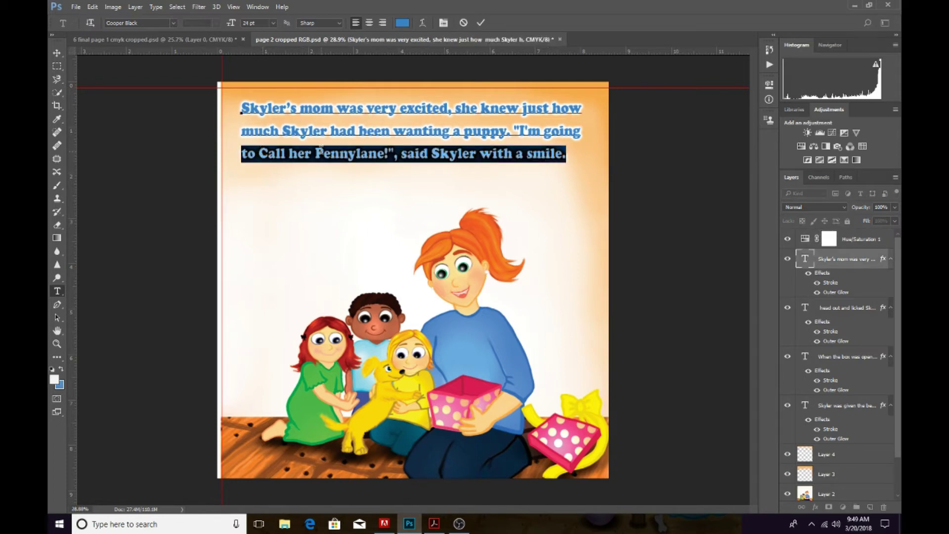
pyautogui.click(402, 23)
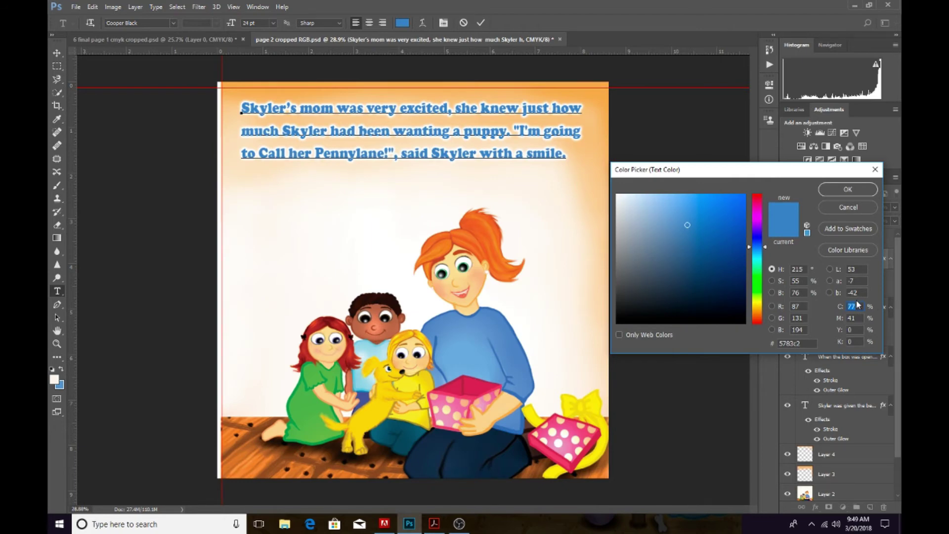
pyautogui.write('100')
pyautogui.press('Tab')
pyautogui.write('0')
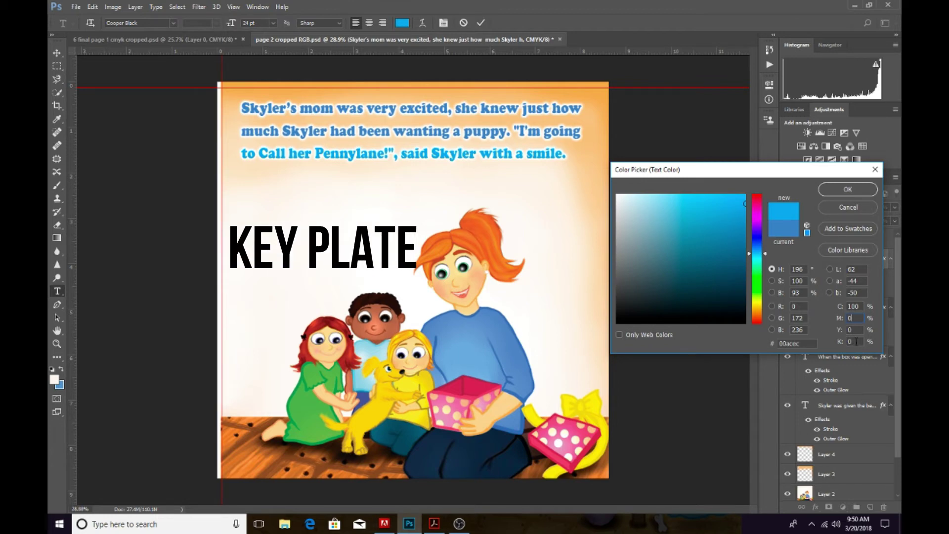
pyautogui.click(858, 341)
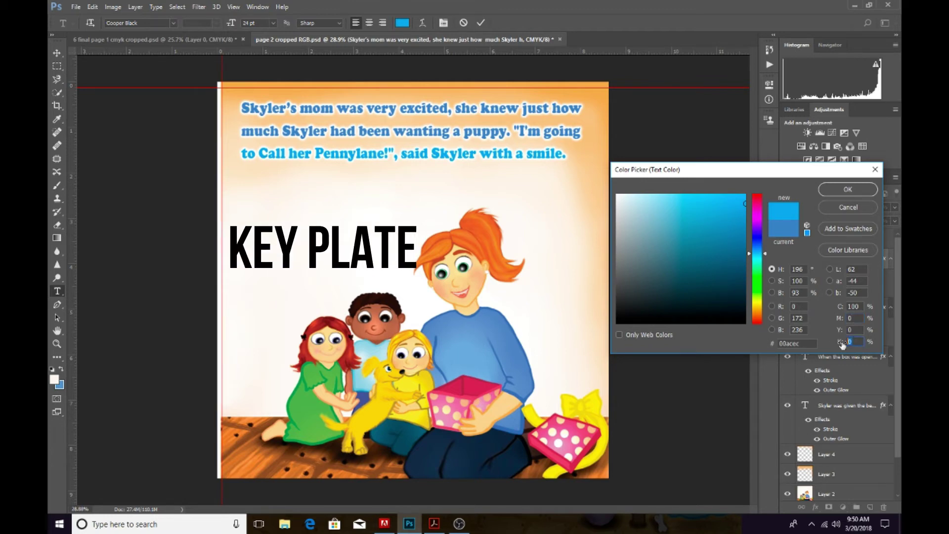
pyautogui.click(838, 189)
# Commit the previous edit and recolour the second story line to C 100, M 0, Y 0, K 0
pyautogui.click(481, 22)
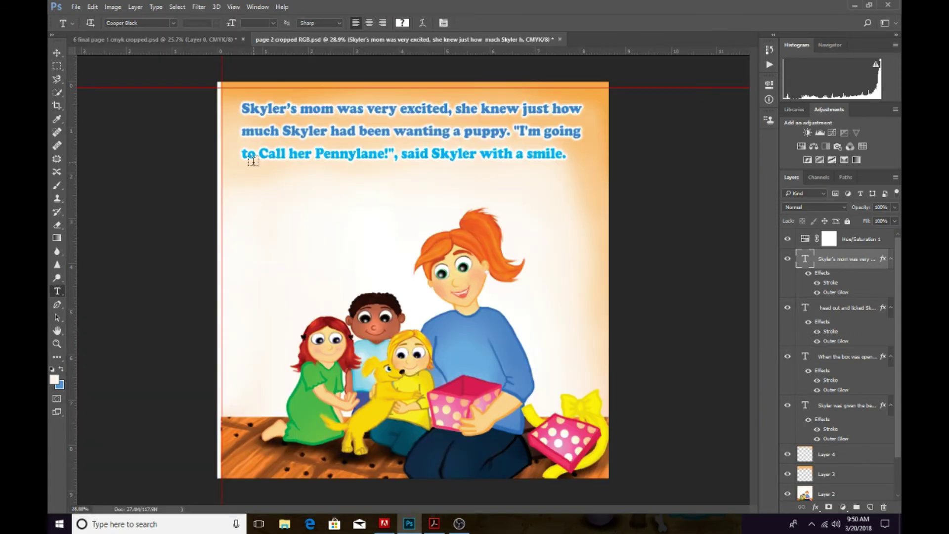
pyautogui.tripleClick(294, 133)
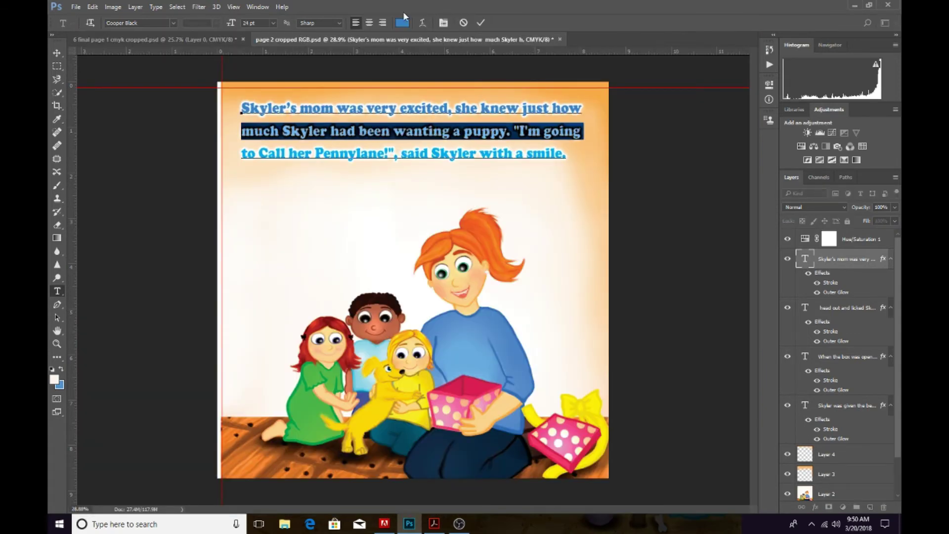
pyautogui.click(403, 22)
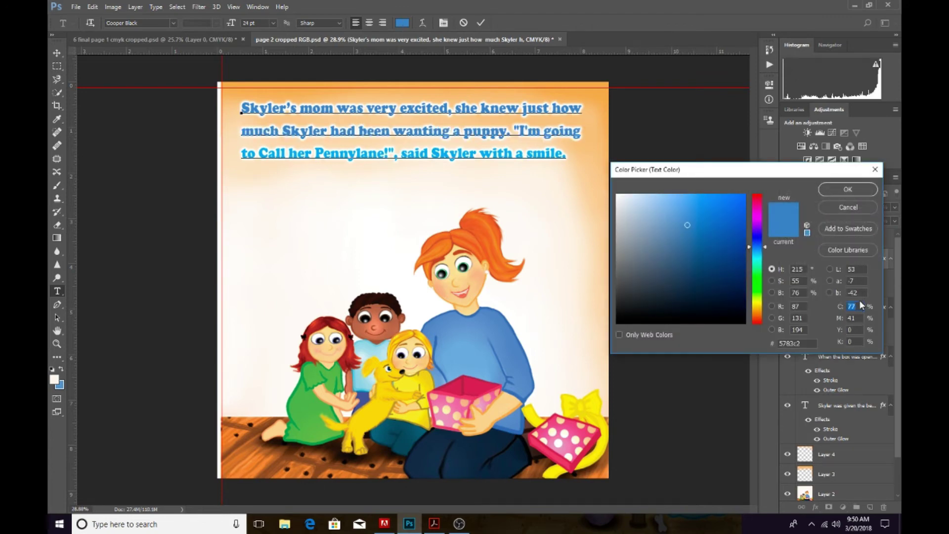
pyautogui.write('100')
pyautogui.press('Tab')
pyautogui.write('0')
pyautogui.click(851, 189)
# Reselect the first story line, set it to pure cyan (C 100, M 0), and commit
pyautogui.tripleClick(508, 110)
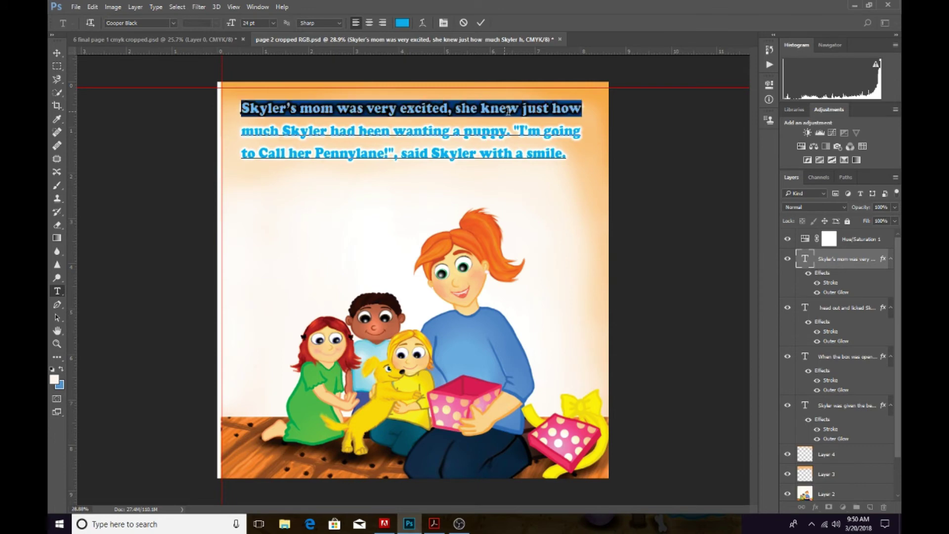
pyautogui.click(508, 111)
pyautogui.doubleClick(508, 111)
pyautogui.tripleClick(508, 111)
pyautogui.click(403, 23)
pyautogui.doubleClick(854, 307)
pyautogui.write('1')
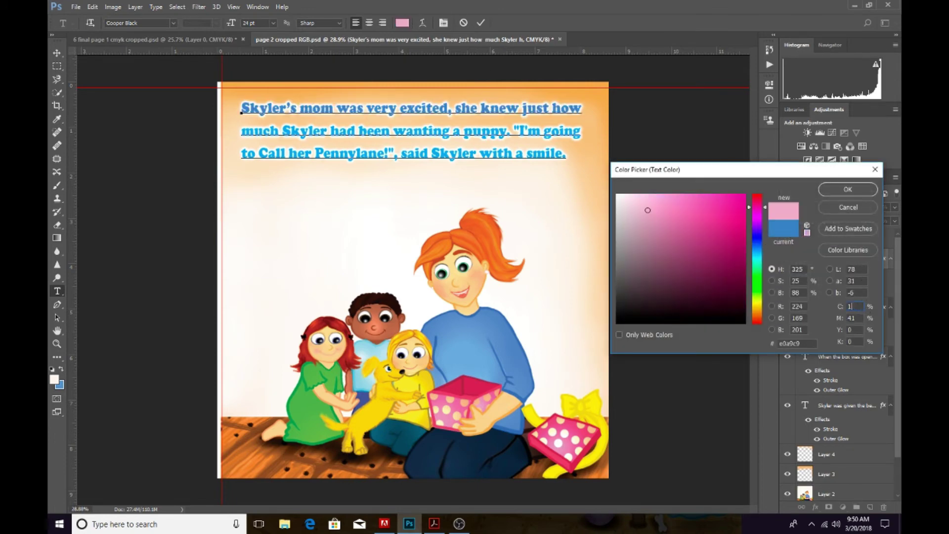
pyautogui.write('00')
pyautogui.doubleClick(854, 318)
pyautogui.write('0')
pyautogui.click(855, 192)
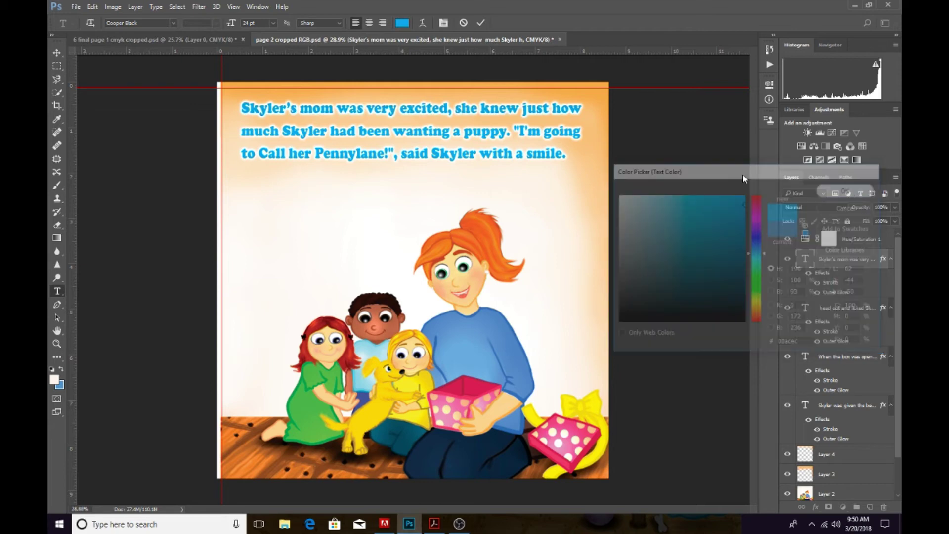
pyautogui.click(482, 23)
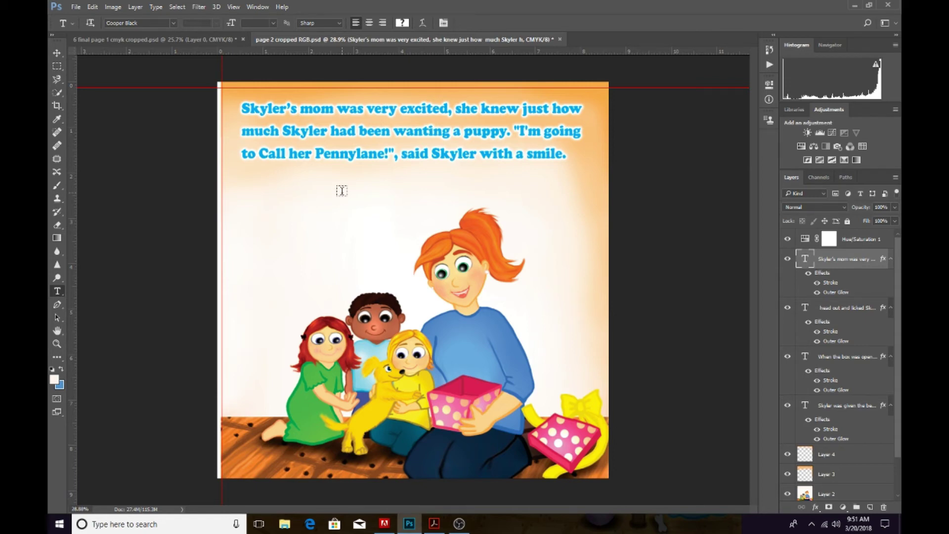
# With the Paint Bucket, sample the shirt yellow and accept it as foreground colour
pyautogui.click(60, 359)
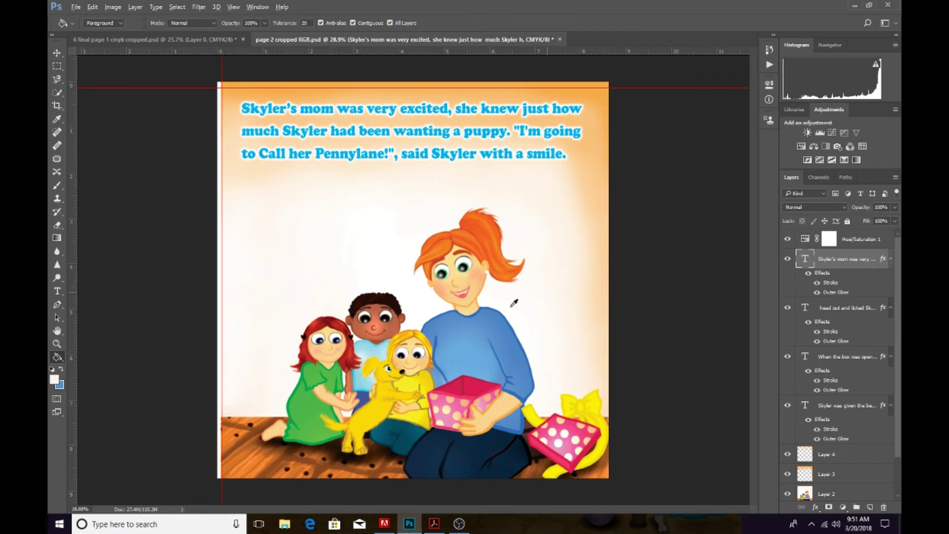
pyautogui.scroll(1, 469, 325)
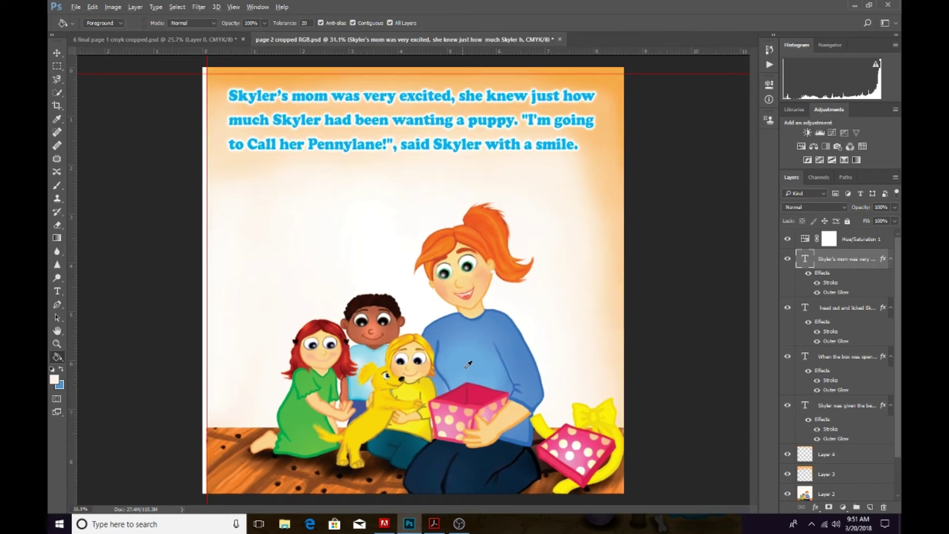
pyautogui.keyDown('alt'); pyautogui.click(429, 384); pyautogui.keyUp('alt')
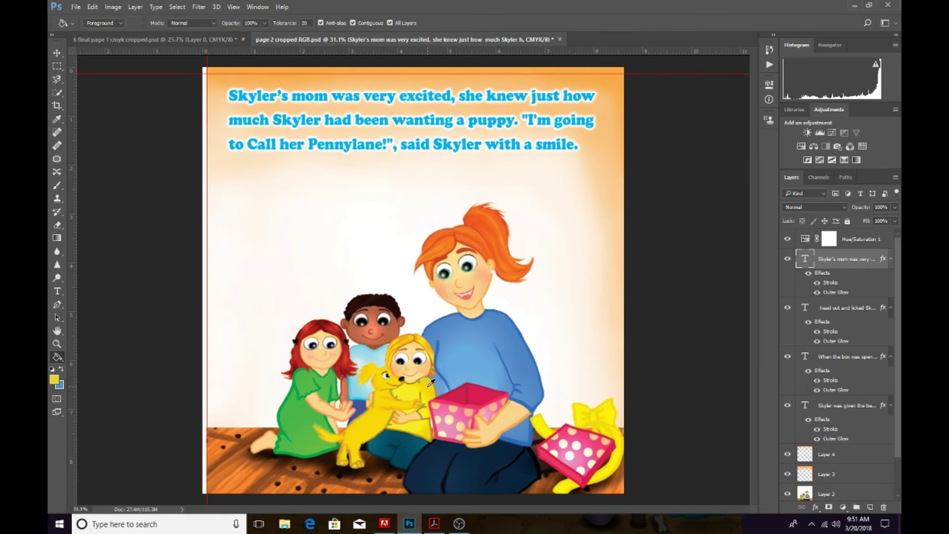
pyautogui.click(54, 379)
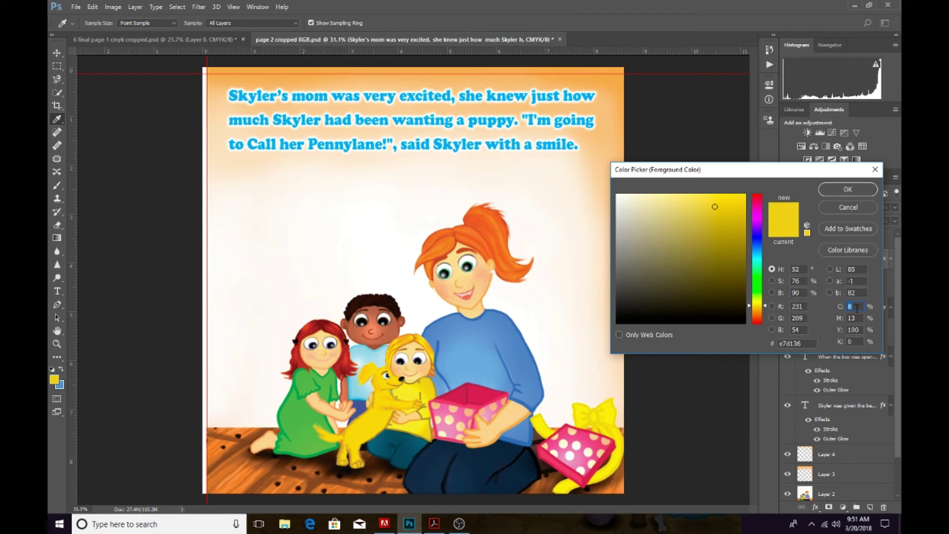
pyautogui.click(848, 190)
# Sample the girl's dress green (C72 M0 Y100 K0) and check it in the Foreground Color picker
pyautogui.press('g')
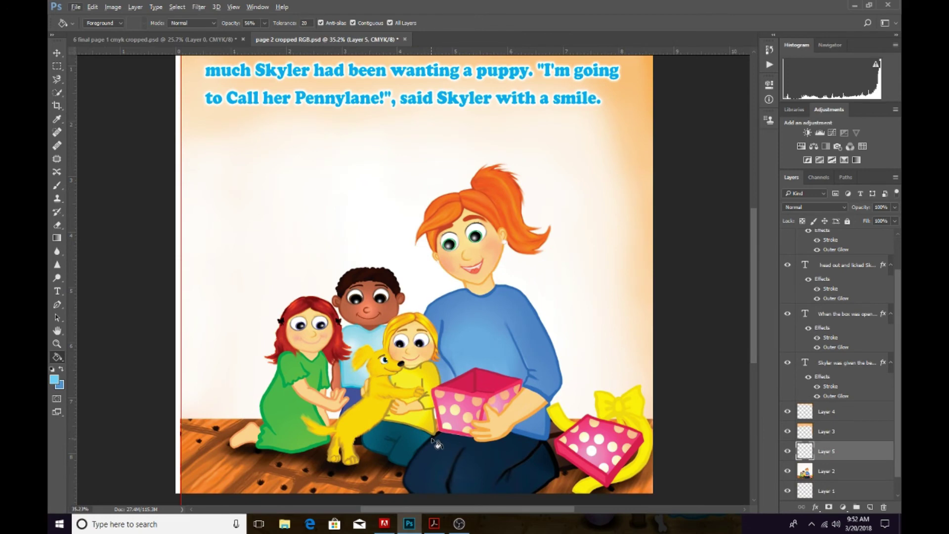
pyautogui.scroll(-1, 430, 440)
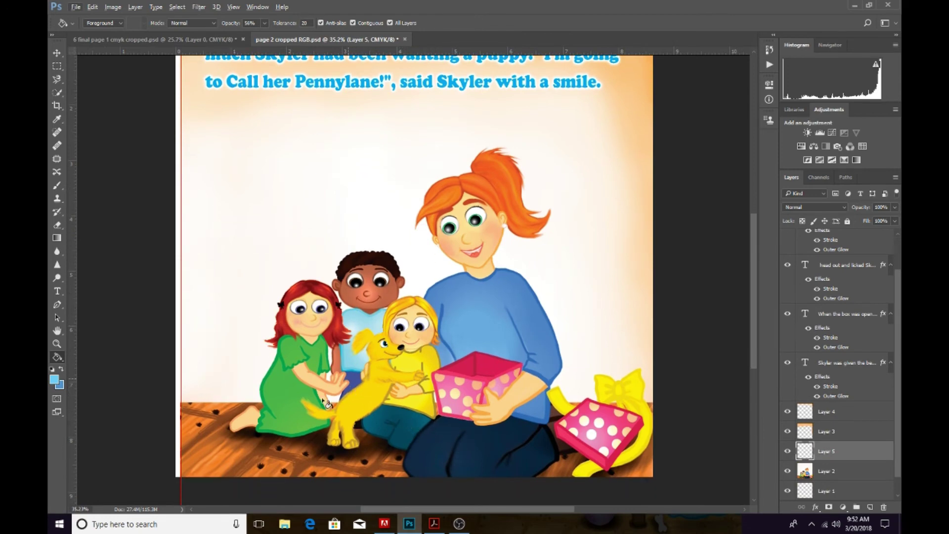
pyautogui.keyDown('alt'); pyautogui.click(289, 382); pyautogui.keyUp('alt')
pyautogui.click(55, 379)
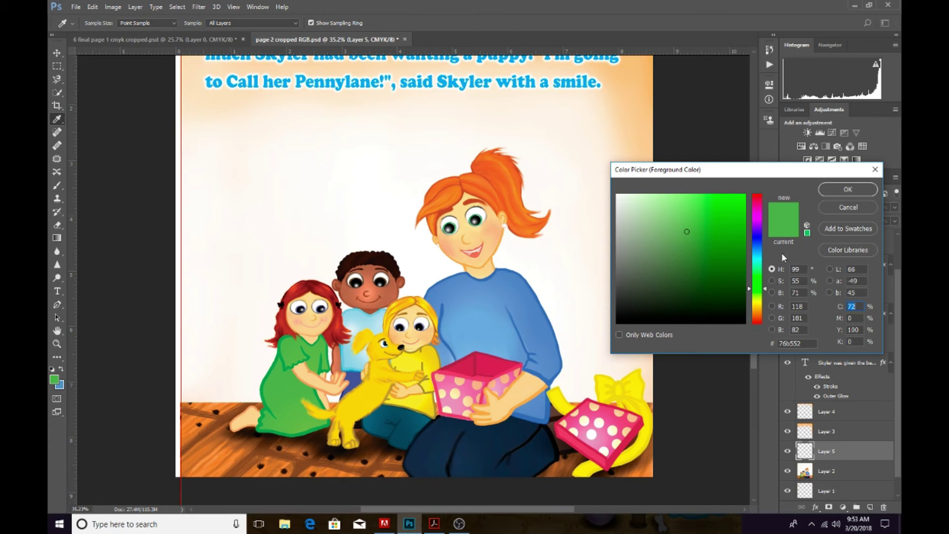
# Accept the dress green, then sample the orange near the page's top-right edge as paint colour
pyautogui.click(837, 208)
pyautogui.press('g')
pyautogui.scroll(-1, 514, 316)
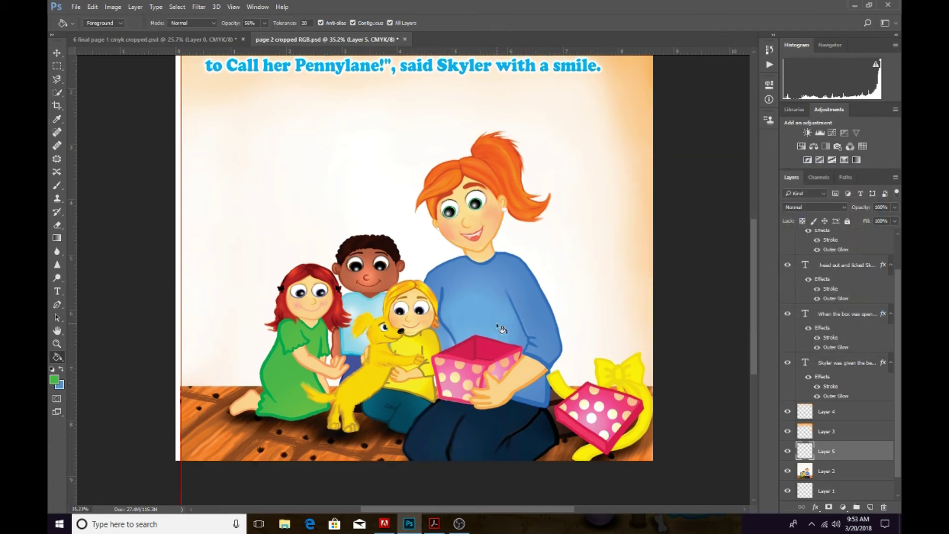
pyautogui.scroll(-2, 536, 277)
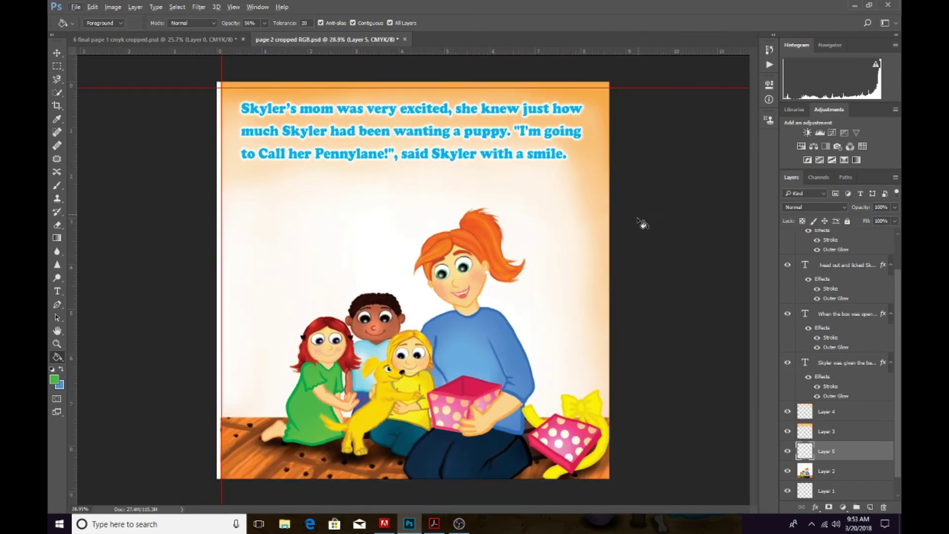
pyautogui.scroll(1, 638, 247)
pyautogui.scroll(1, 643, 306)
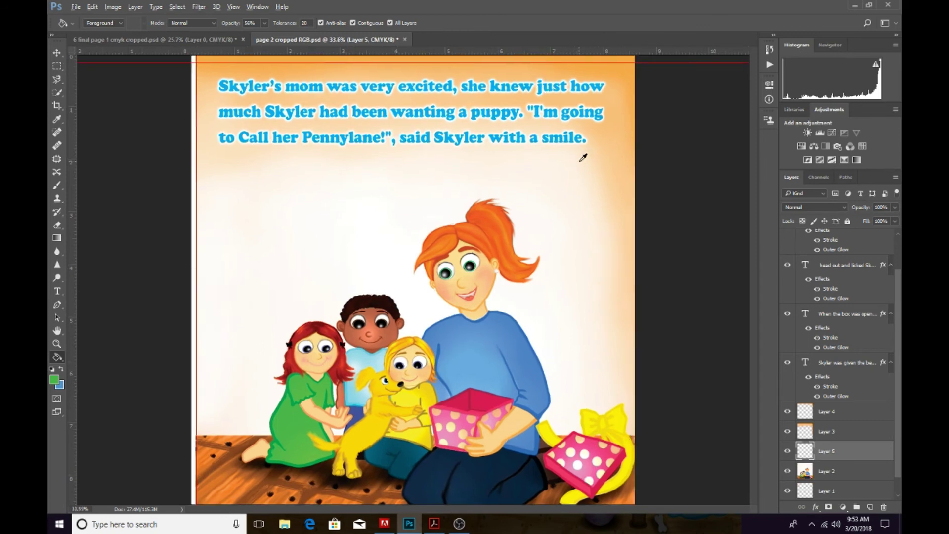
pyautogui.scroll(2, 608, 119)
pyautogui.scroll(-3, 624, 87)
pyautogui.keyDown('alt'); pyautogui.click(605, 107); pyautogui.keyUp('alt')
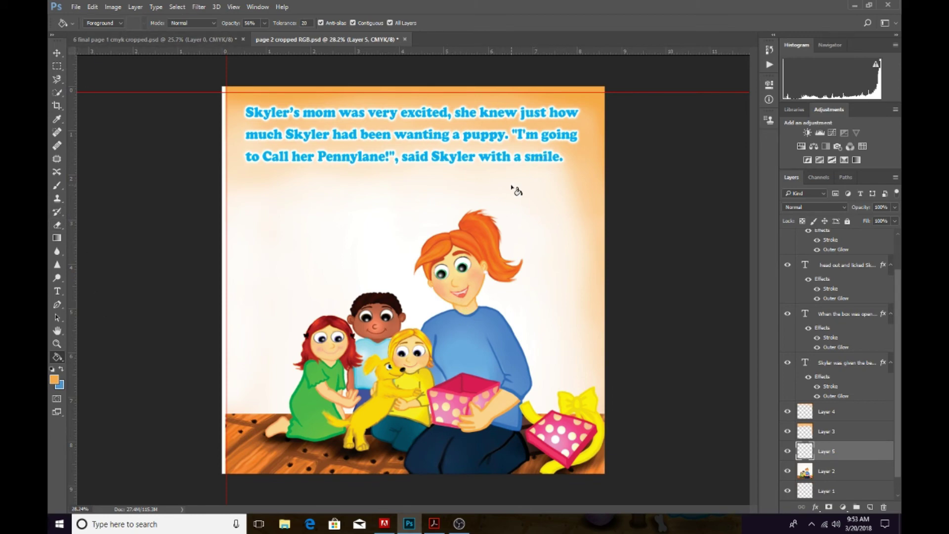
pyautogui.click(76, 7)
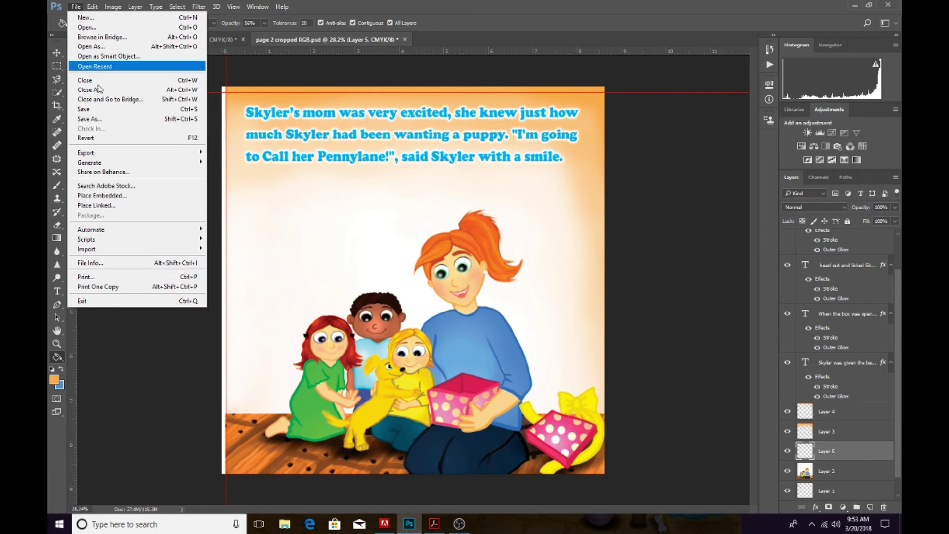
pyautogui.moveTo(86, 152)
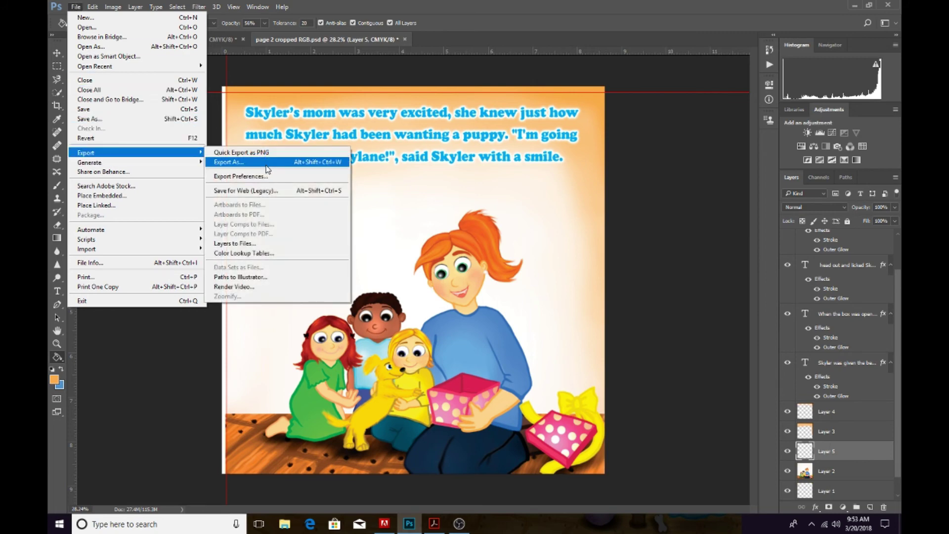
# Choose Export As, previewing page 2 as a 2664×2694 PNG with embedded colour profile
pyautogui.click(269, 162)
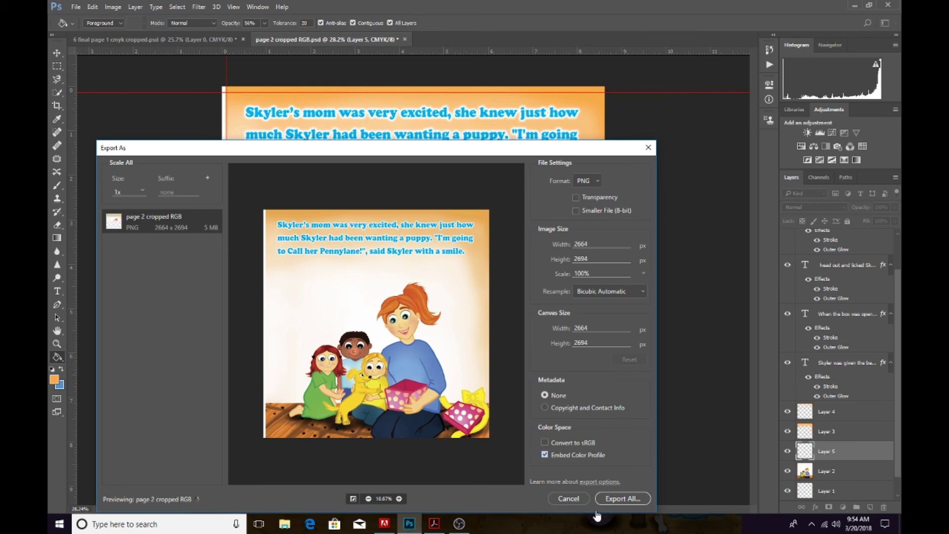
# Export the PNG as 'page 2 cropped cmyk', replacing 'RGB' in the name, into the book cmyk crop folder on drive H:
pyautogui.click(611, 499)
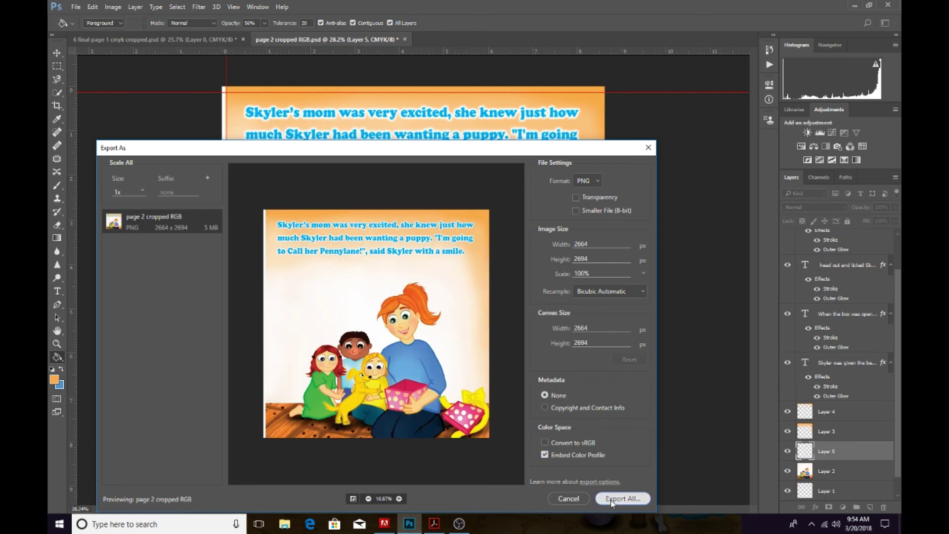
pyautogui.moveTo(233, 365); pyautogui.dragTo(214, 364)
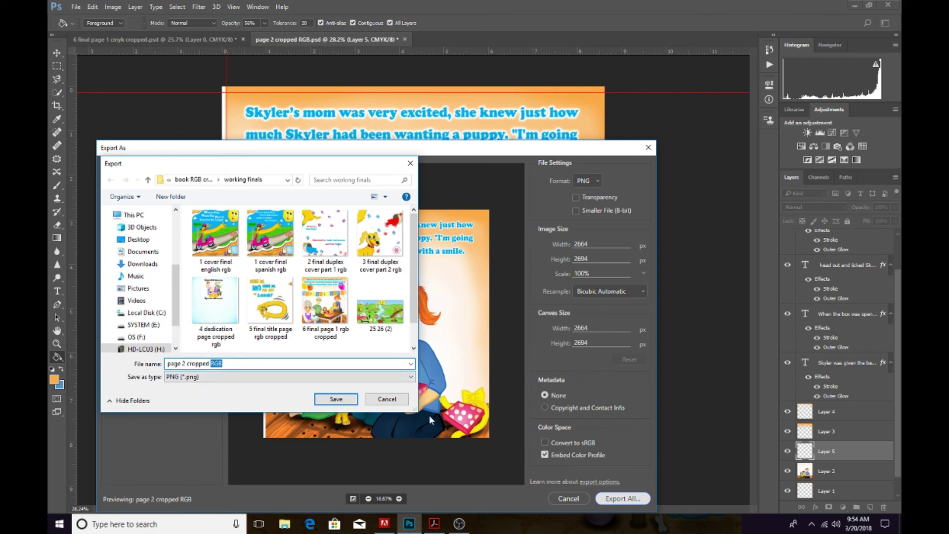
pyautogui.write('cmyk')
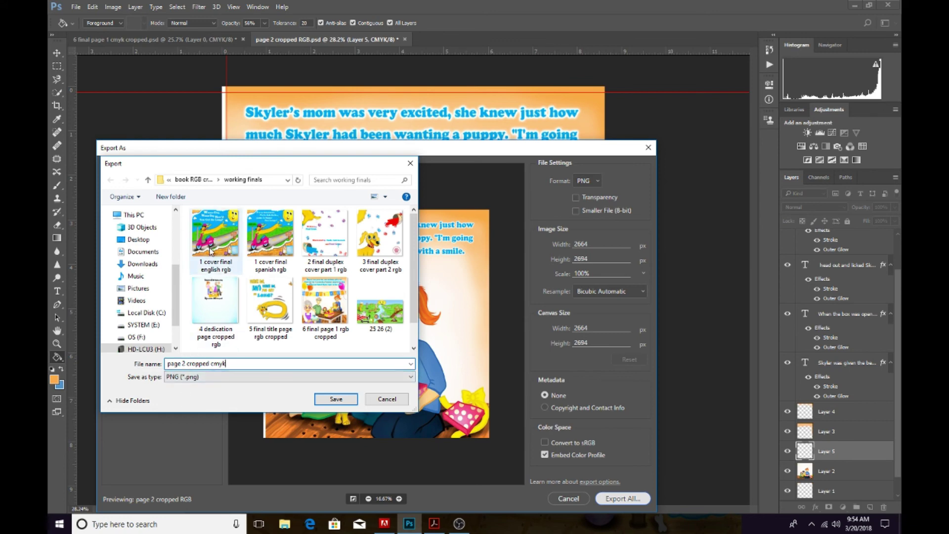
pyautogui.click(147, 180)
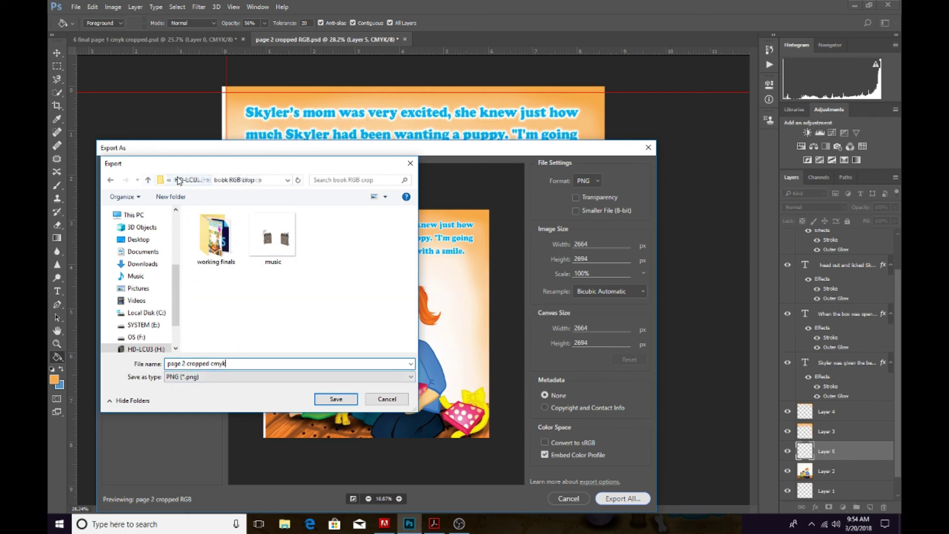
pyautogui.click(147, 180)
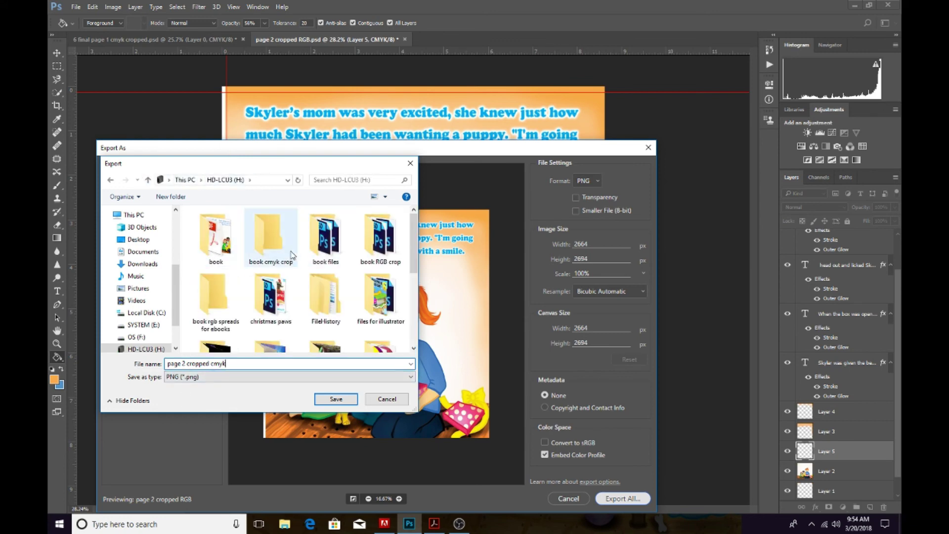
pyautogui.doubleClick(271, 236)
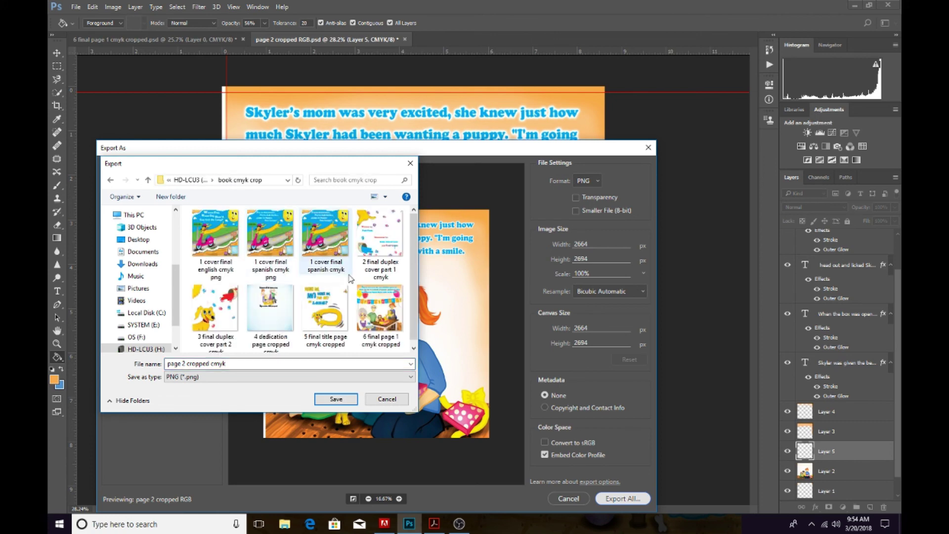
pyautogui.click(336, 399)
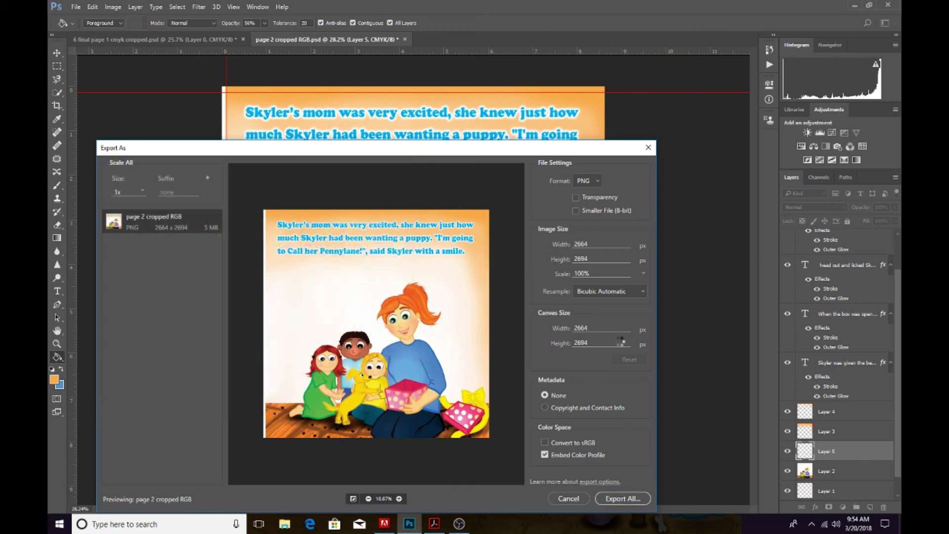